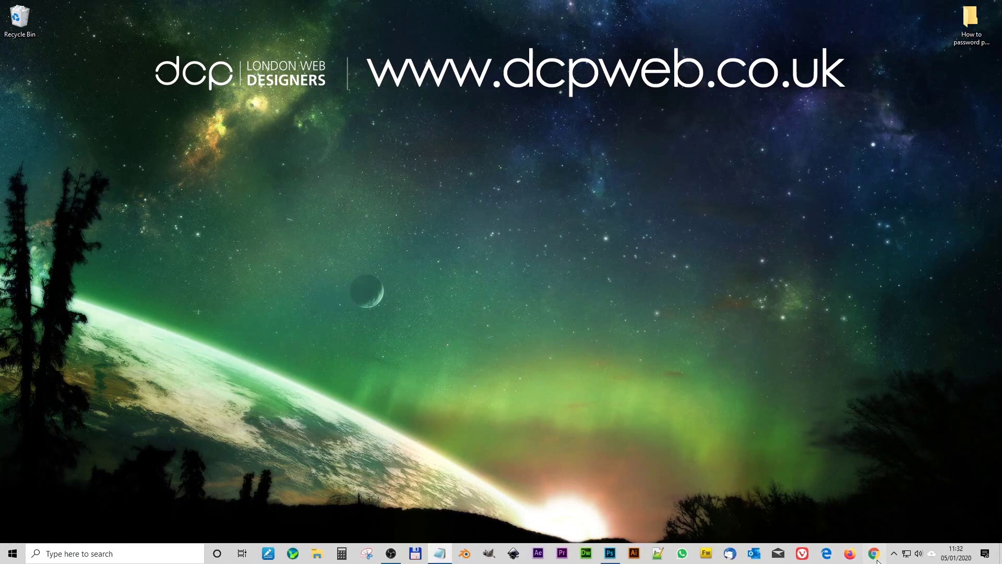
Open Chrome and load simple-forms-architects.co.uk
click(875, 554)
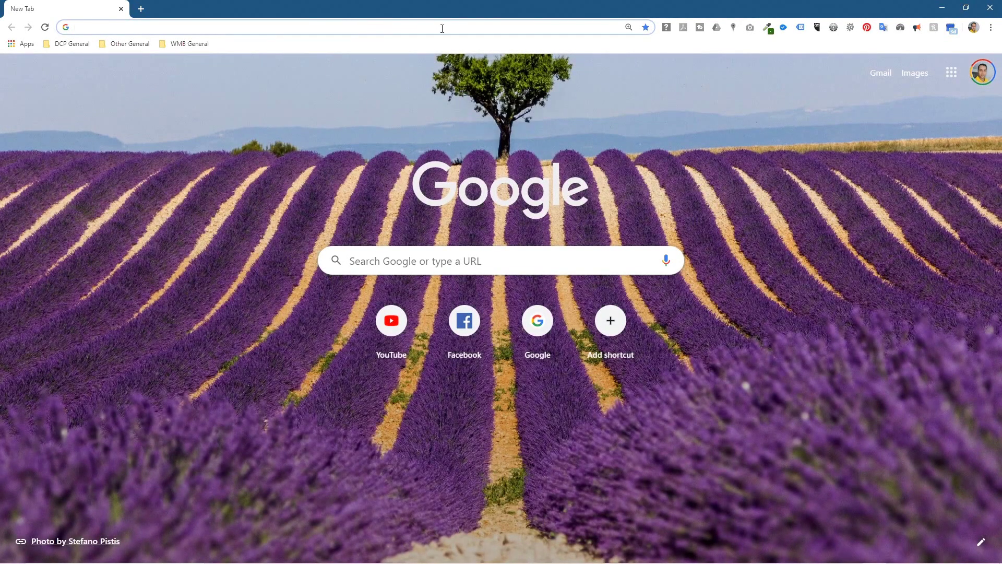
text(http://simple-forms-architects.co.uk/)
key(Return)
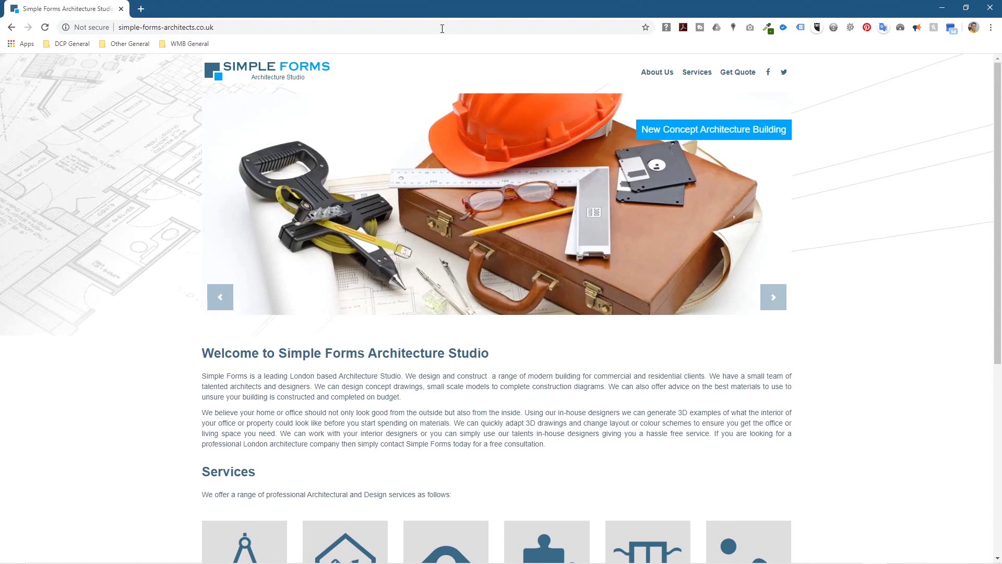
click(291, 30)
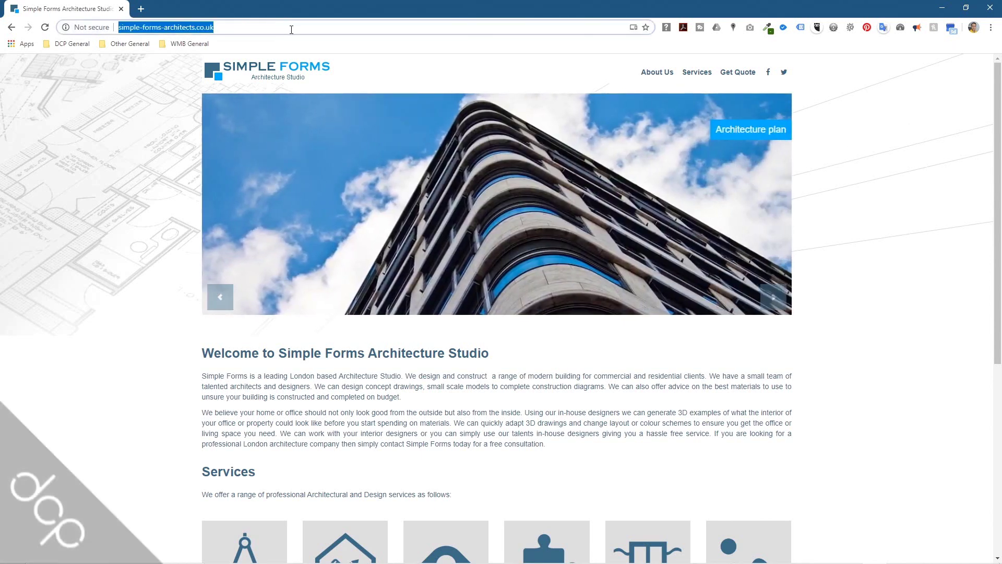
click(300, 33)
drag(283, 33, 107, 38)
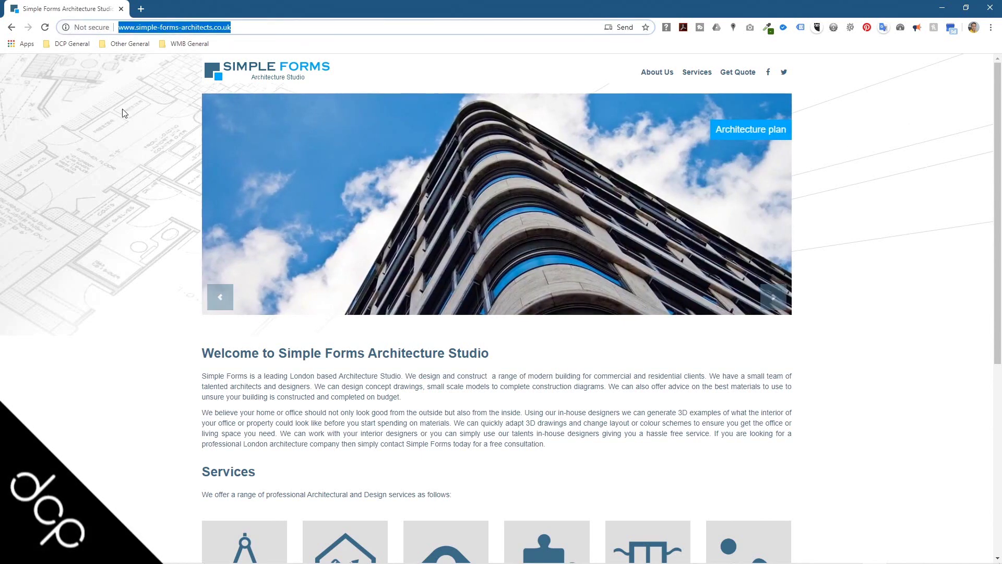
click(166, 140)
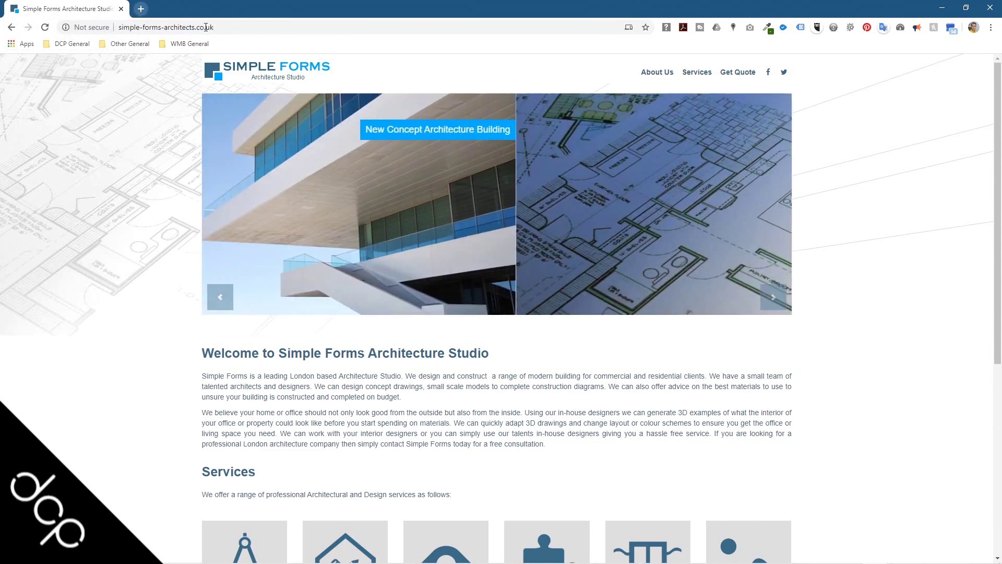
click(328, 29)
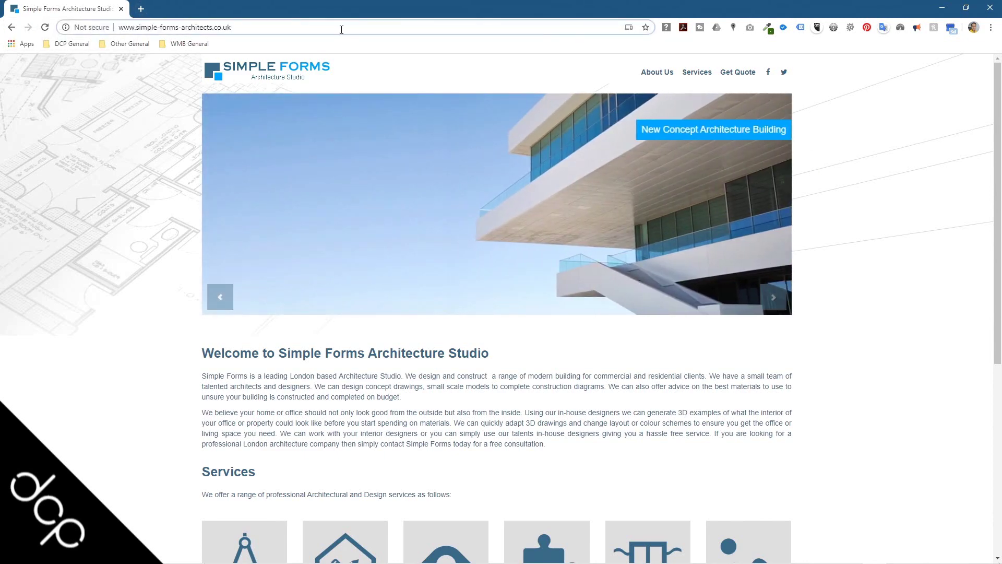
text(/cpanel)
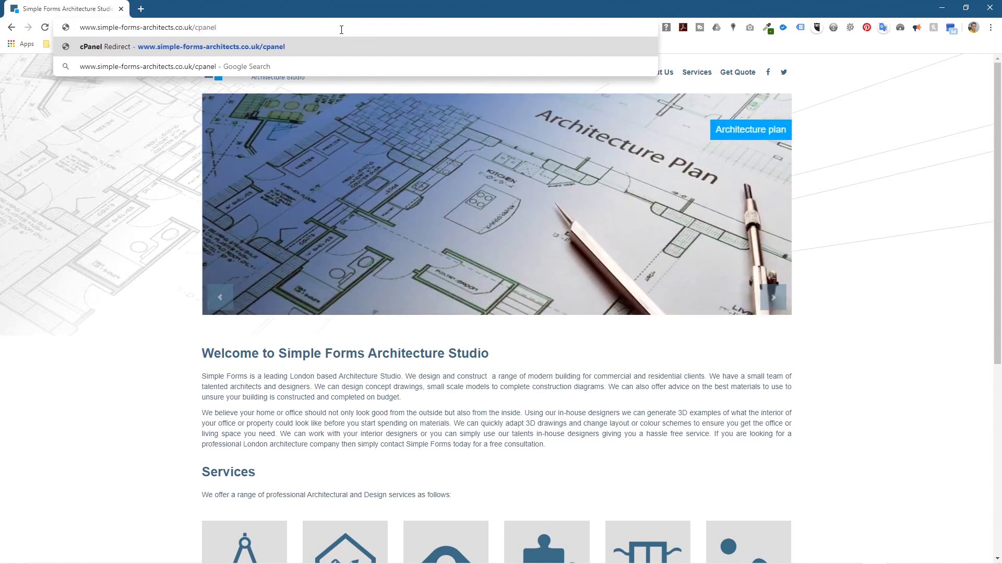
Load the cPanel login page and enter the account username and password
key(Return)
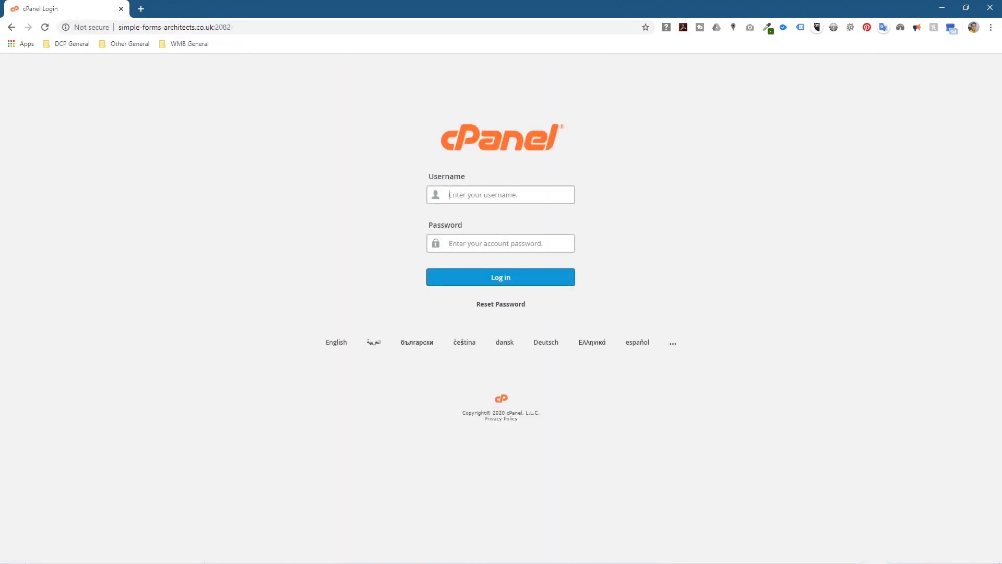
click(539, 194)
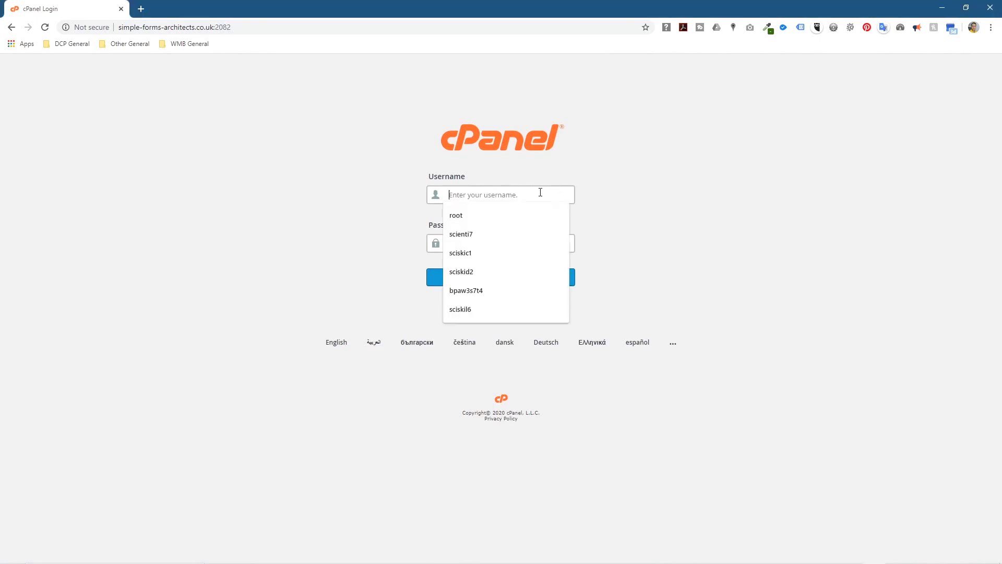
text(simpl5)
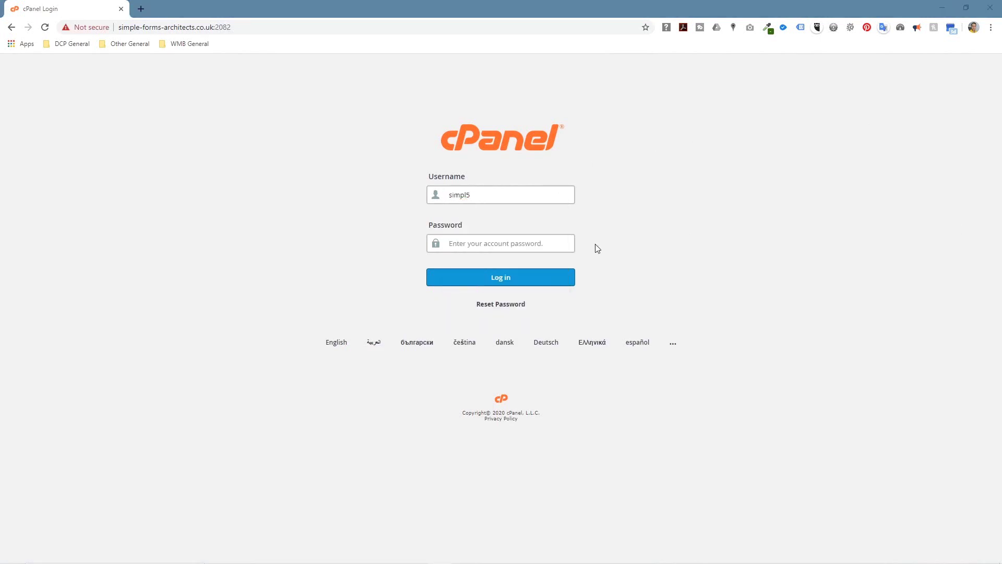
click(538, 246)
key(ctrl+v)
Log in, then open Directory Privacy and pick the public_html folder
click(519, 282)
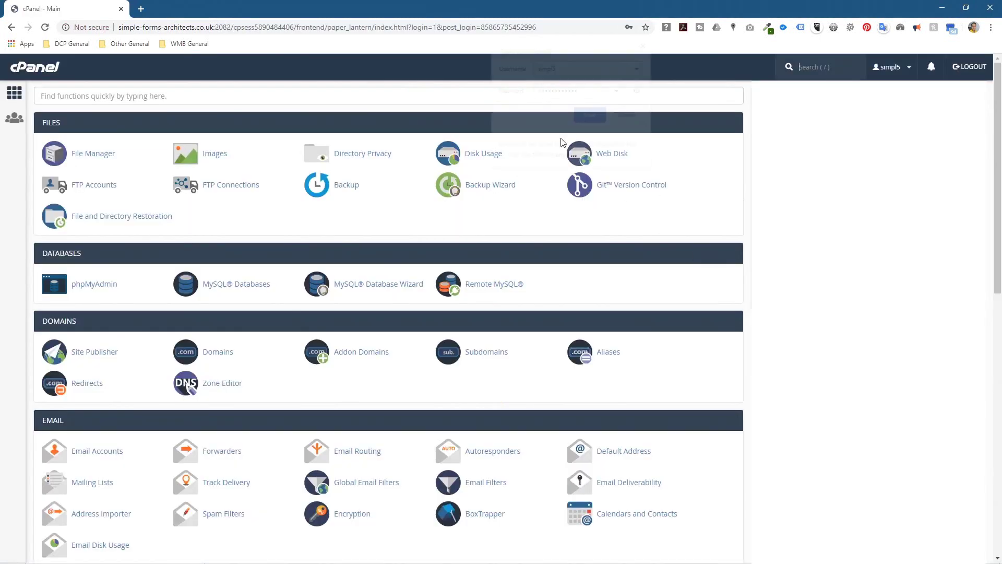
click(589, 115)
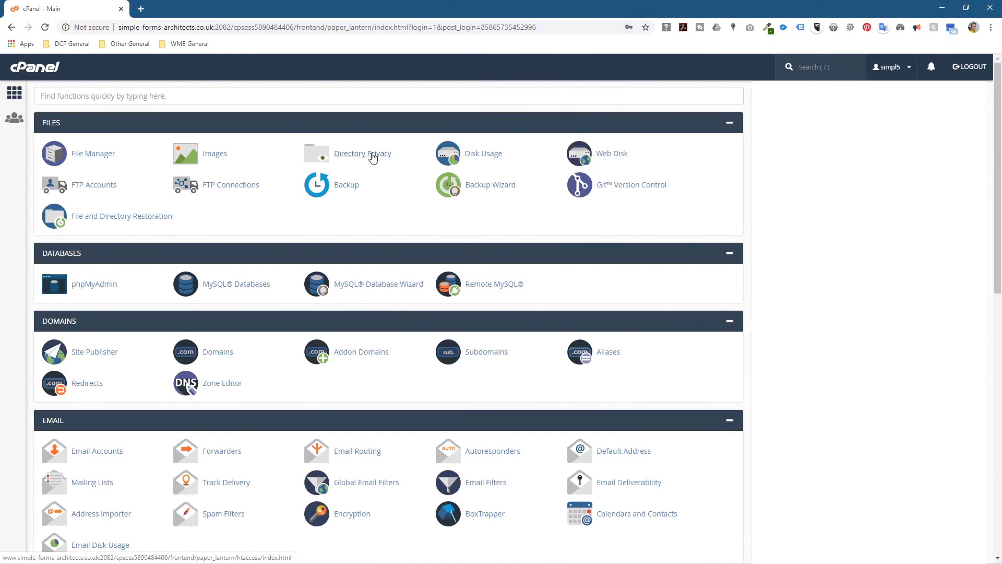
click(372, 155)
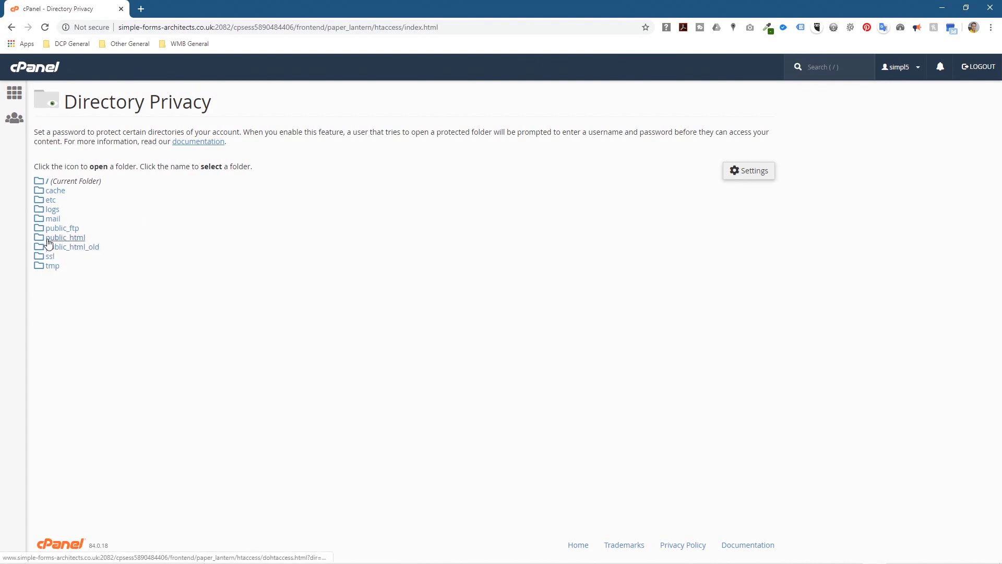
click(67, 240)
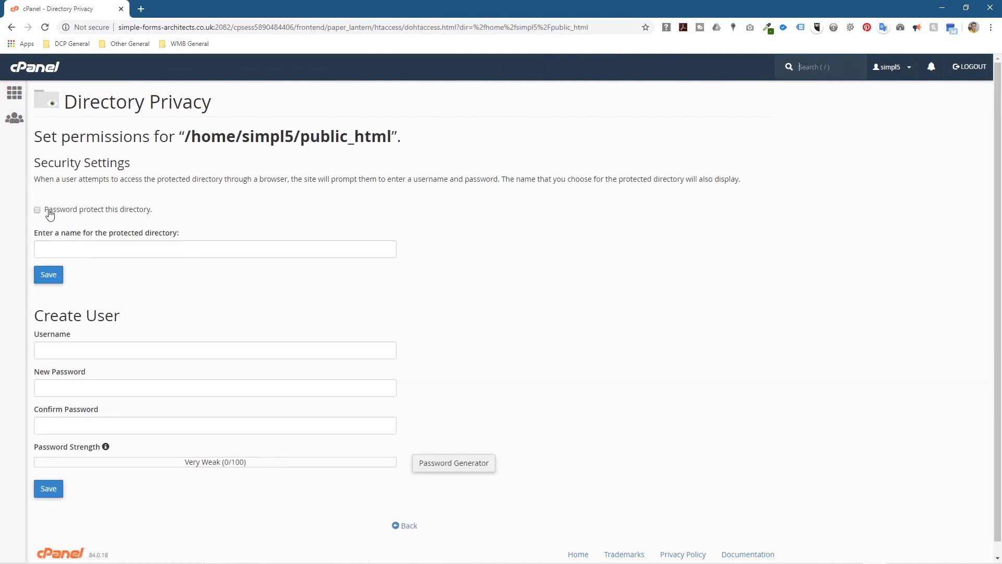
Password-protect public_html under the name 'protected', save, and return to its settings
click(37, 210)
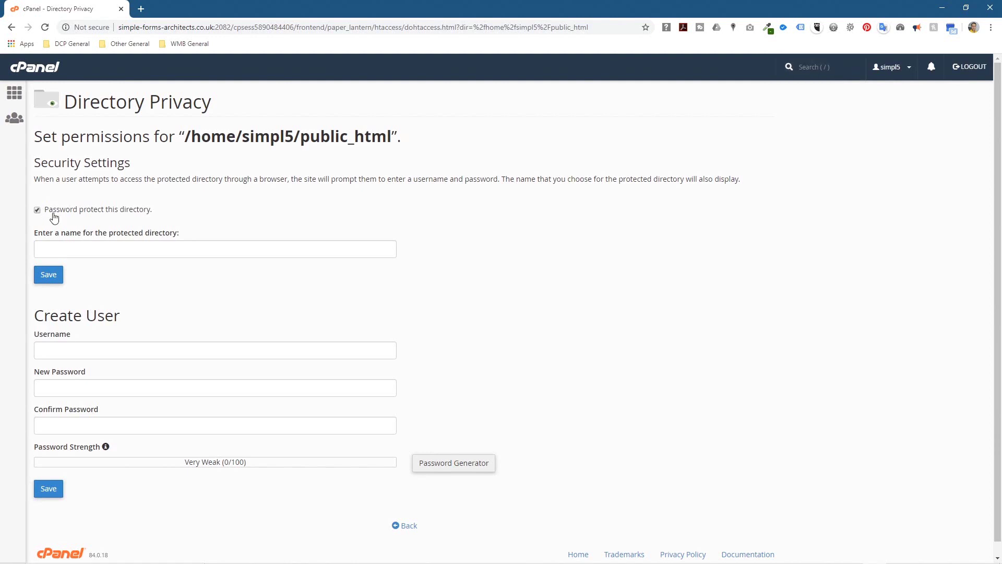
click(68, 251)
click(81, 269)
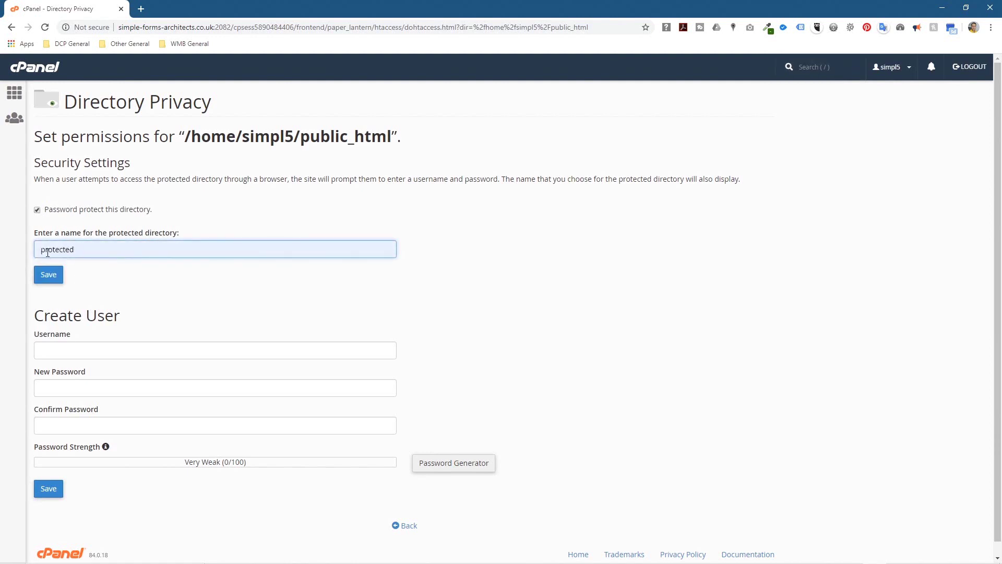
click(50, 281)
click(409, 176)
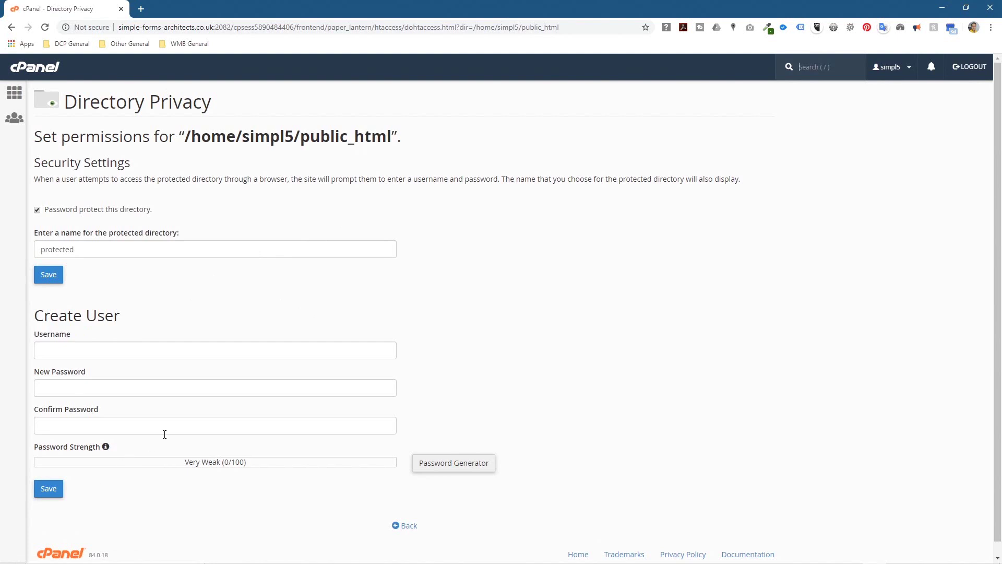
click(189, 352)
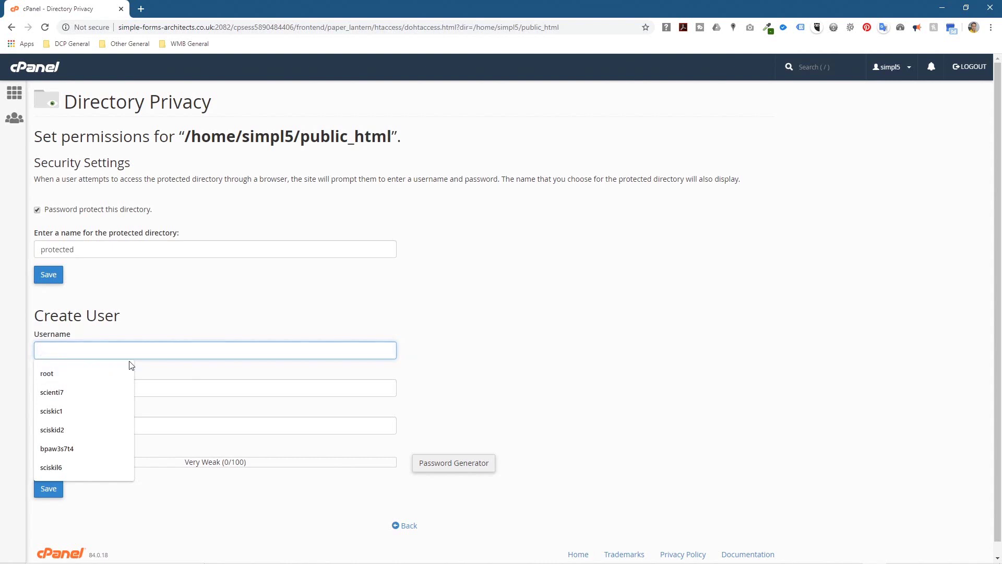
Enter the new user's username and open the Password Generator
text(dcpweb)
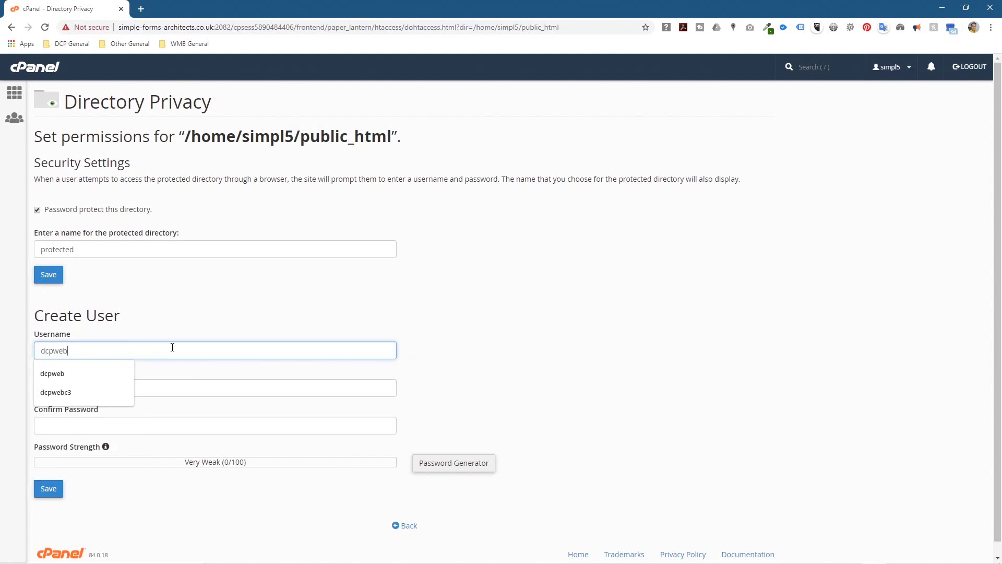
text(test)
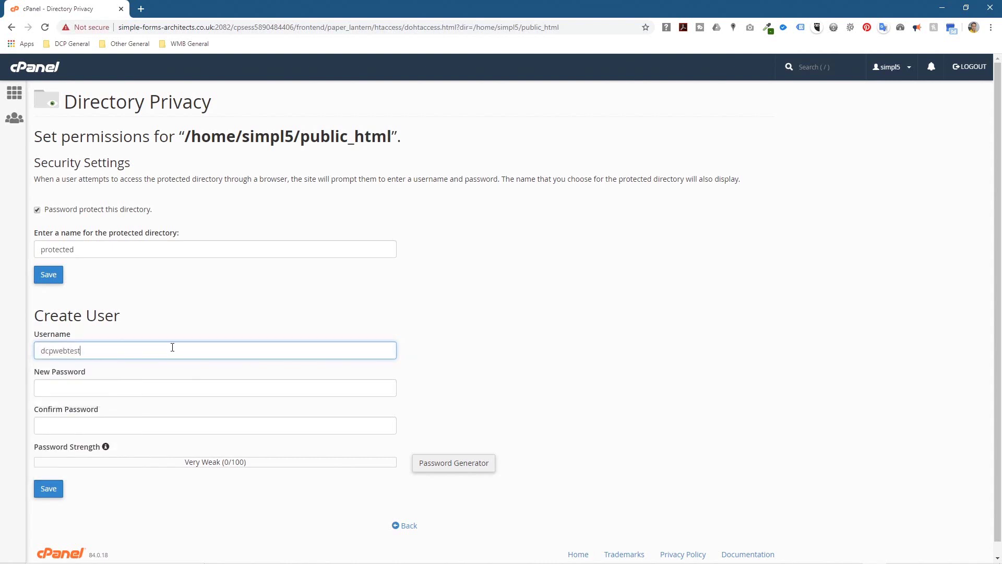
key(ctrl+a)
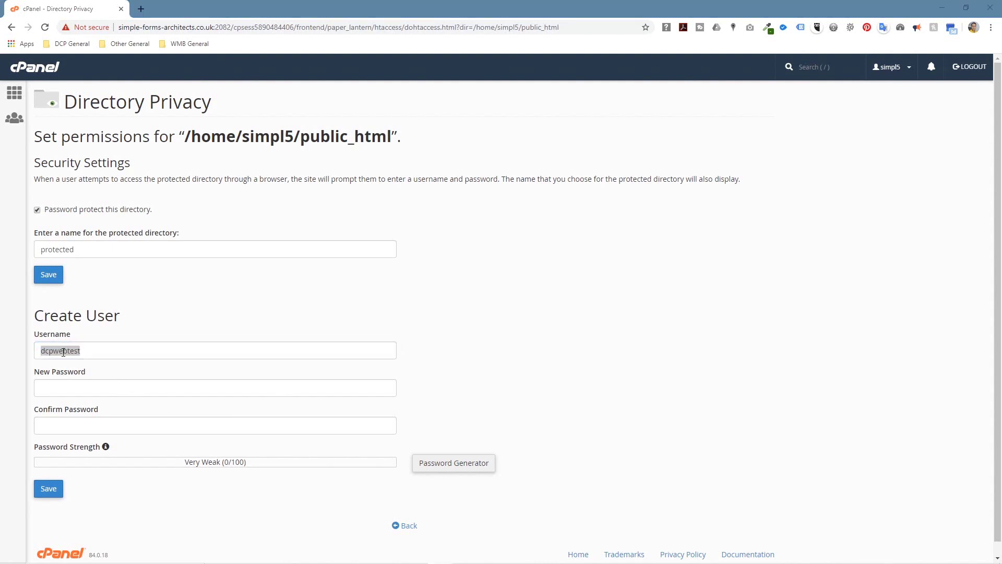
click(98, 388)
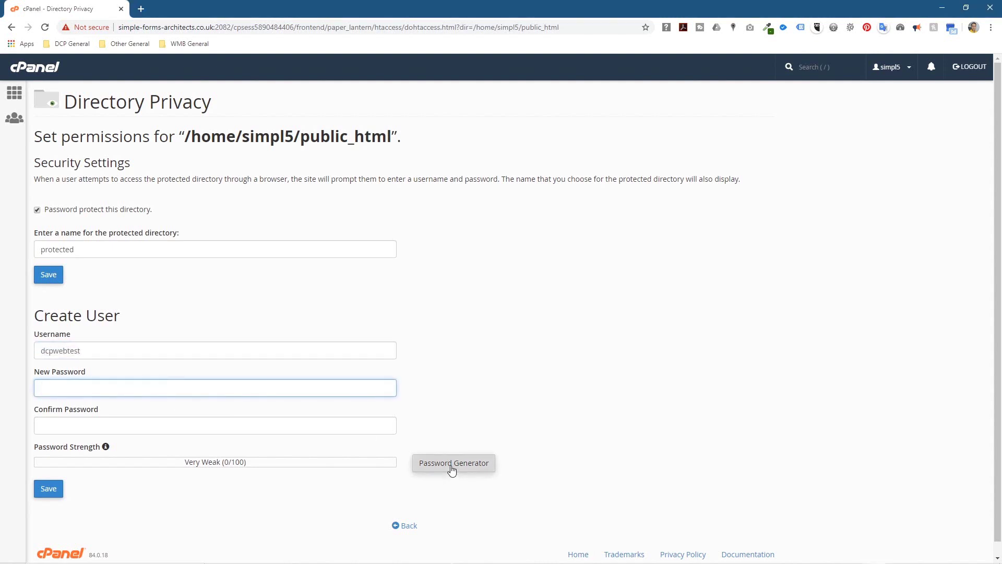
click(451, 466)
Use a generated strong password, save the user, and copy the site's domain
drag(458, 275, 311, 273)
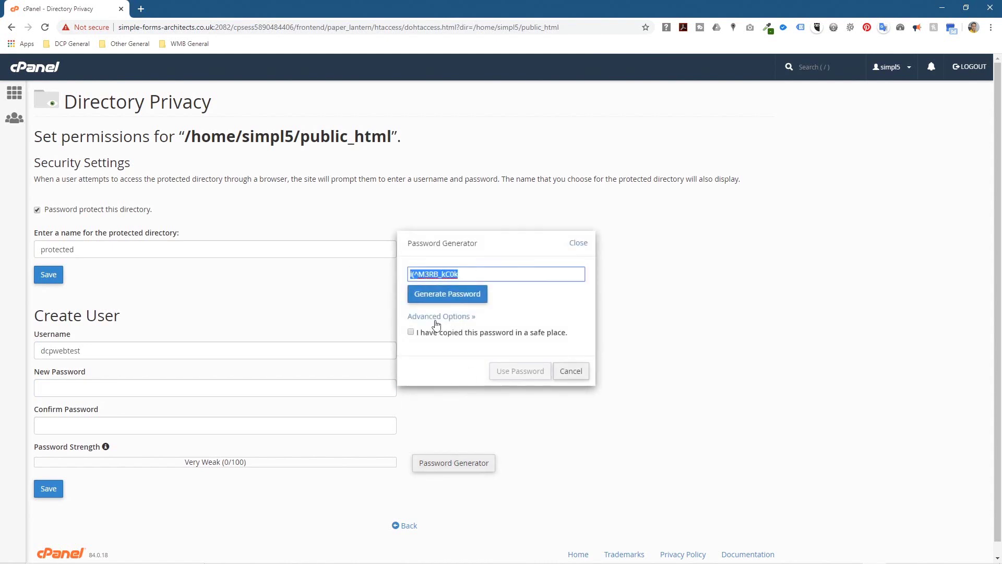
click(429, 333)
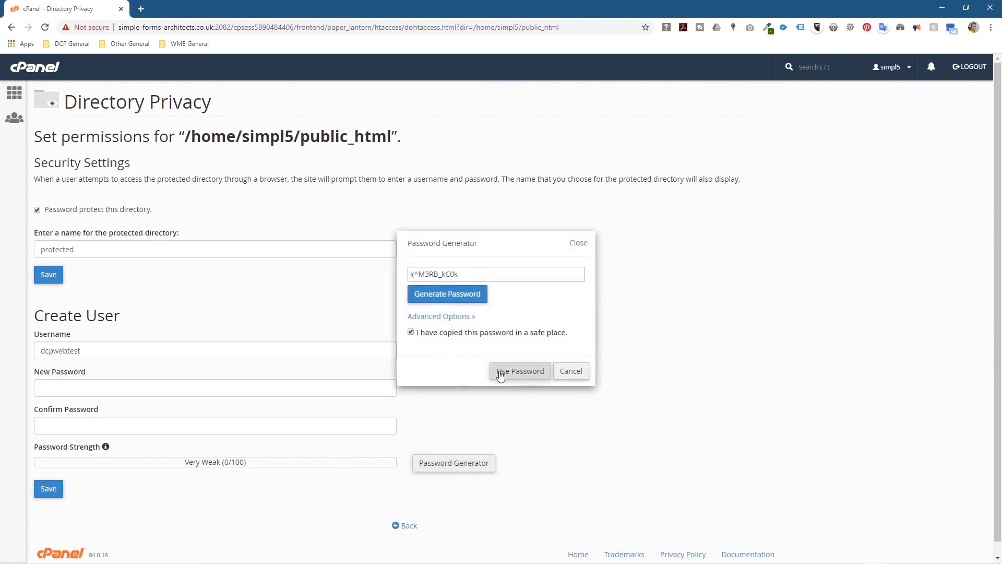
click(501, 374)
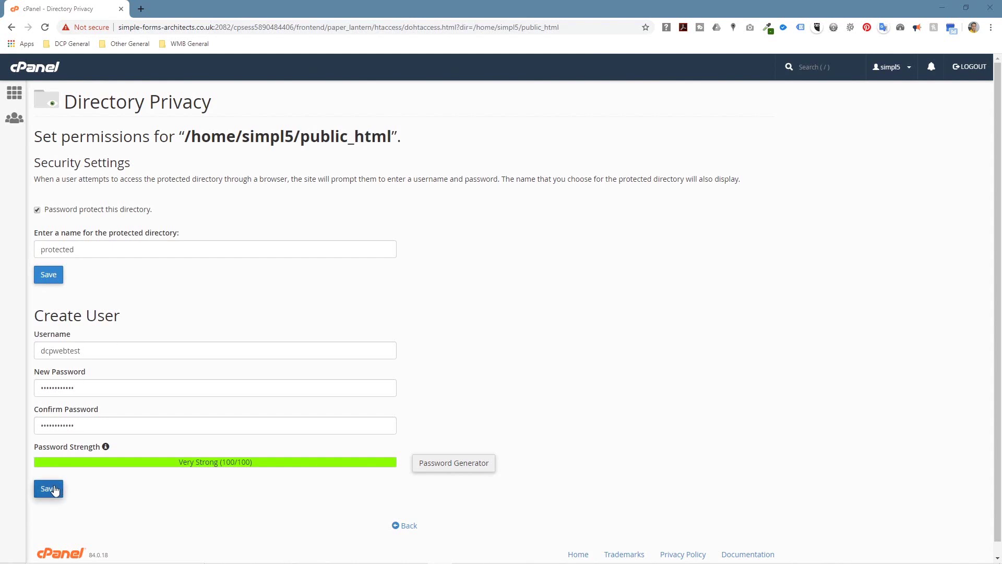
click(49, 489)
click(477, 304)
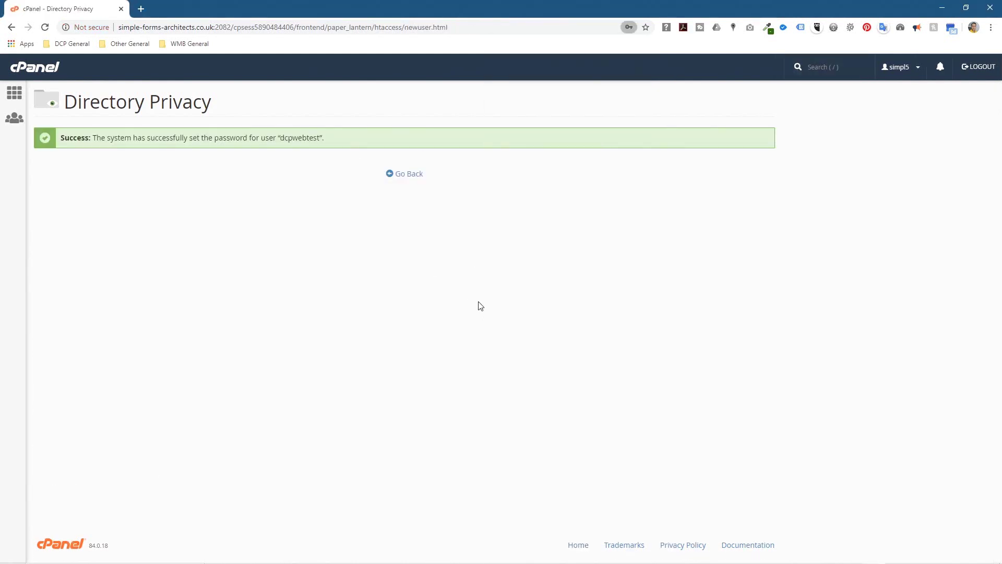
drag(215, 27, 112, 27)
key(ctrl+c)
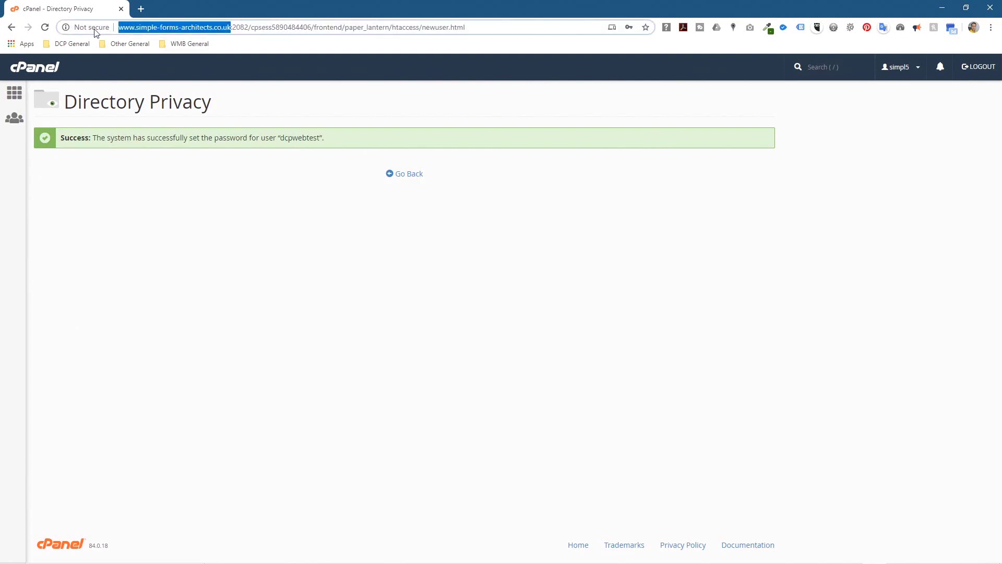
key(super)
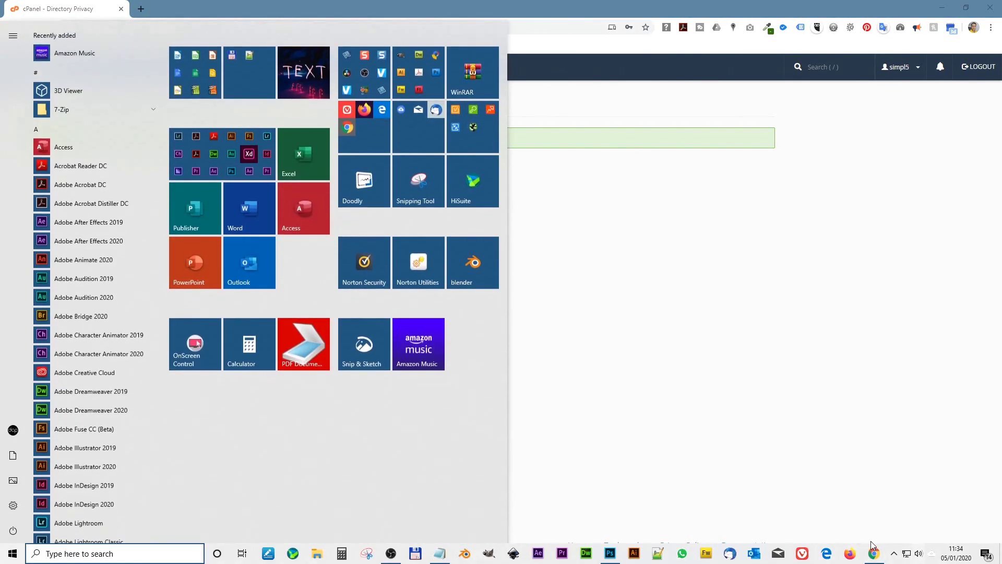
Open the site in maximized Firefox and cancel the first login prompt
click(848, 554)
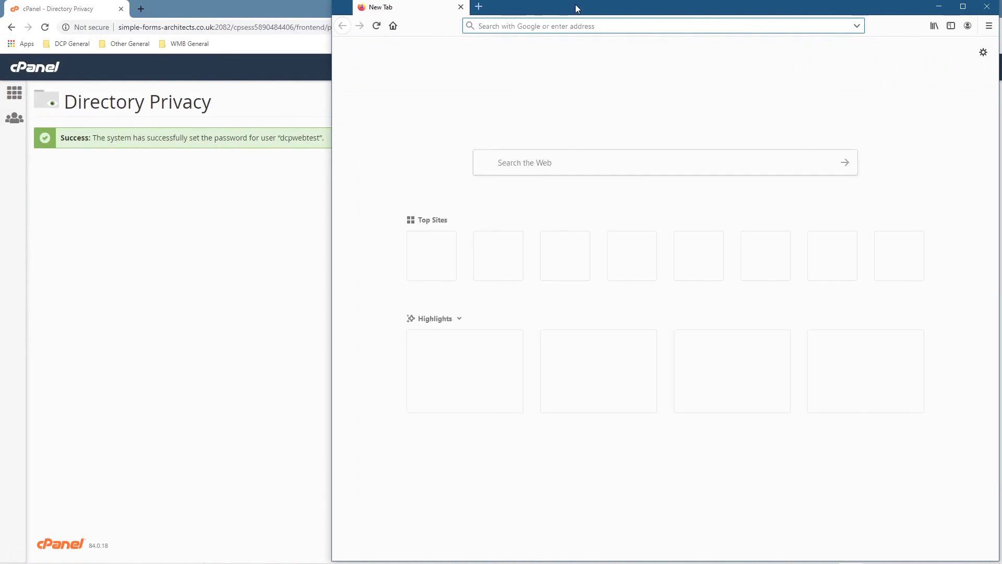
double_click(575, 5)
key(ctrl+v)
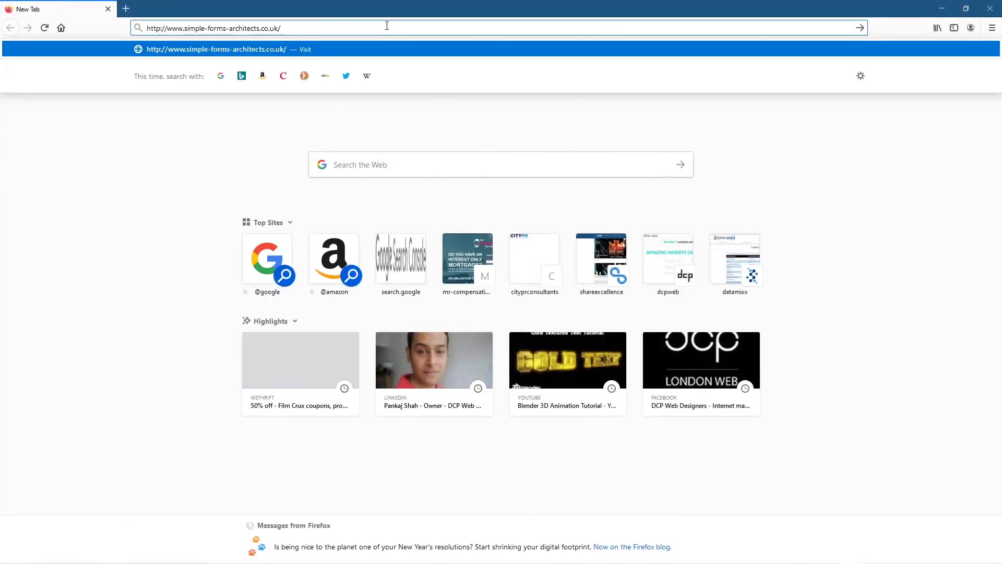
key(Return)
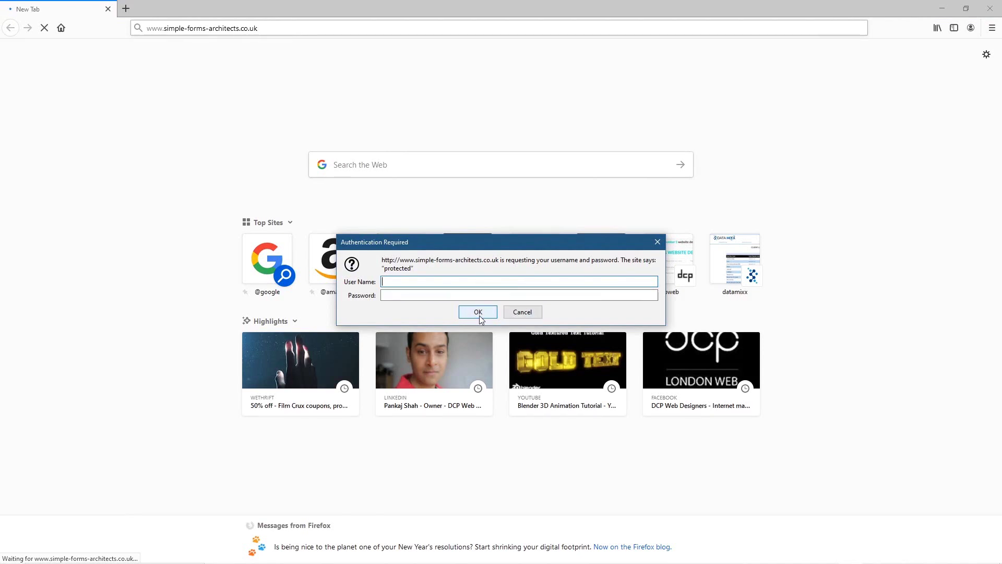
click(533, 315)
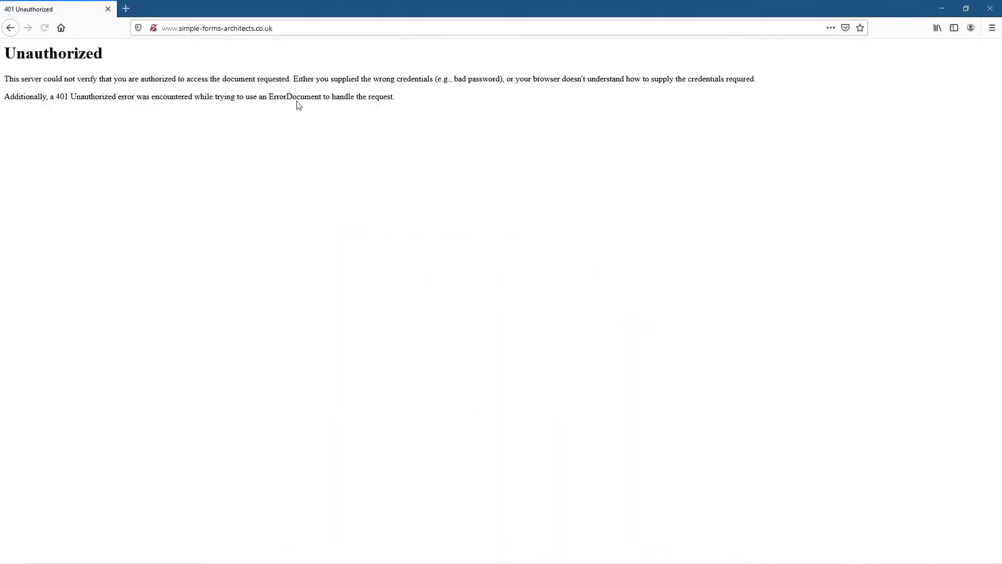
Reload the site and sign in with the protected-directory username and password
click(295, 27)
key(Return)
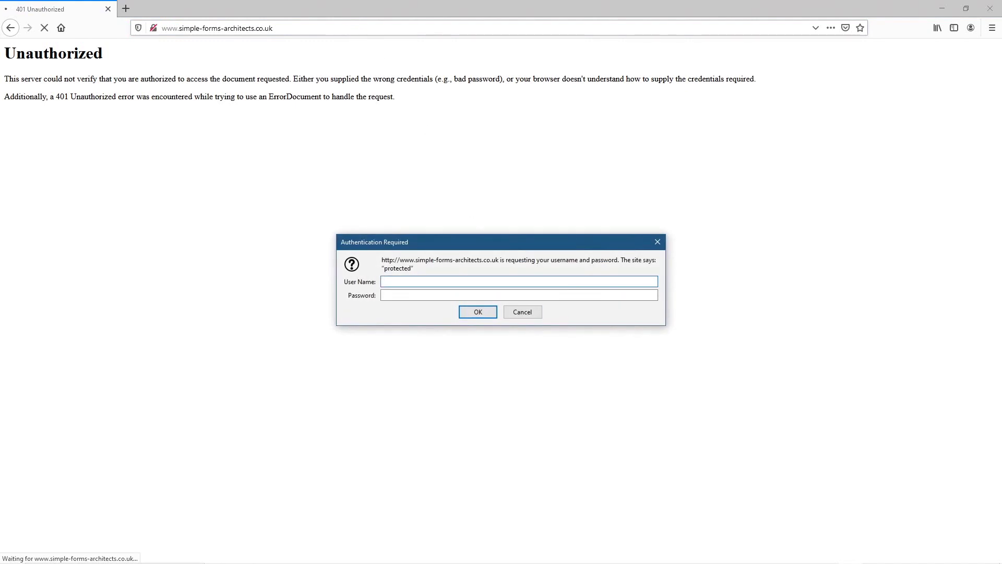
text(dcpwebtest)
click(570, 294)
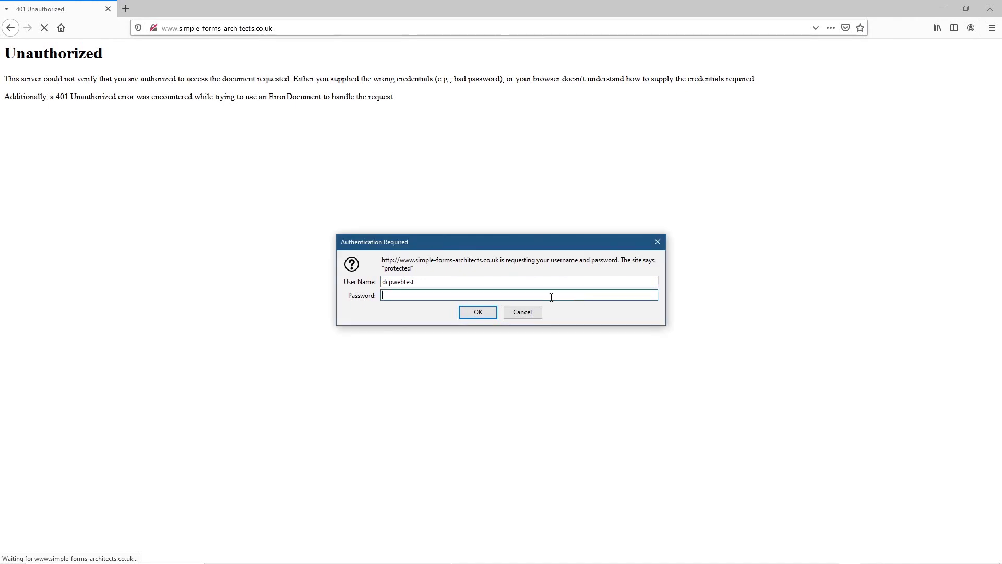
key(ctrl+v)
click(493, 311)
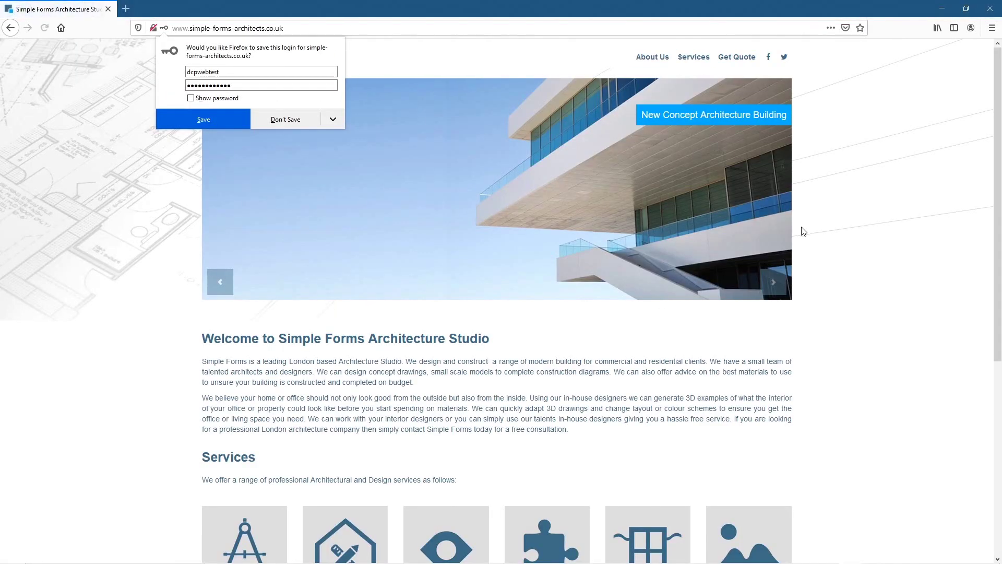
click(819, 228)
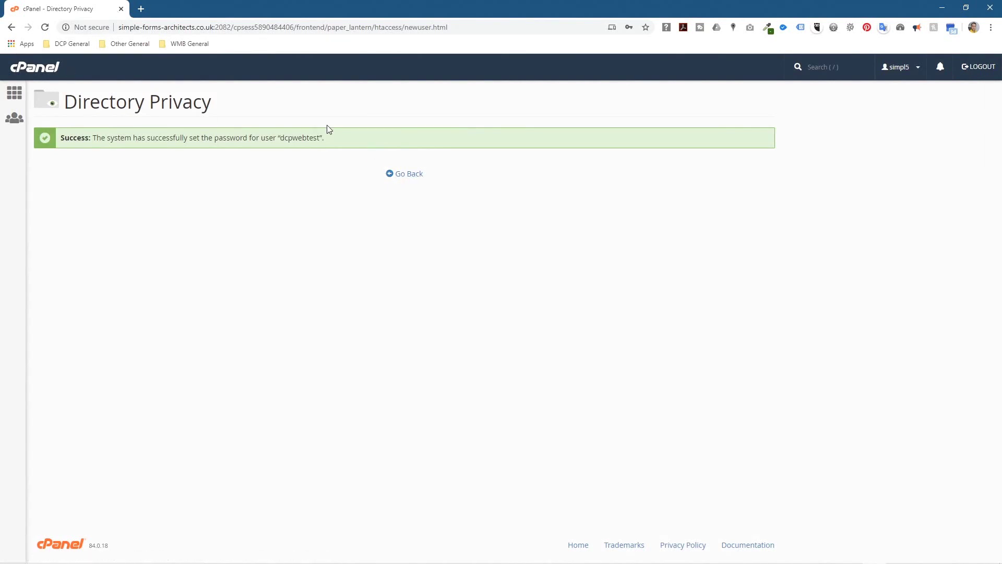
Untick password protection for public_html and save the change
click(404, 176)
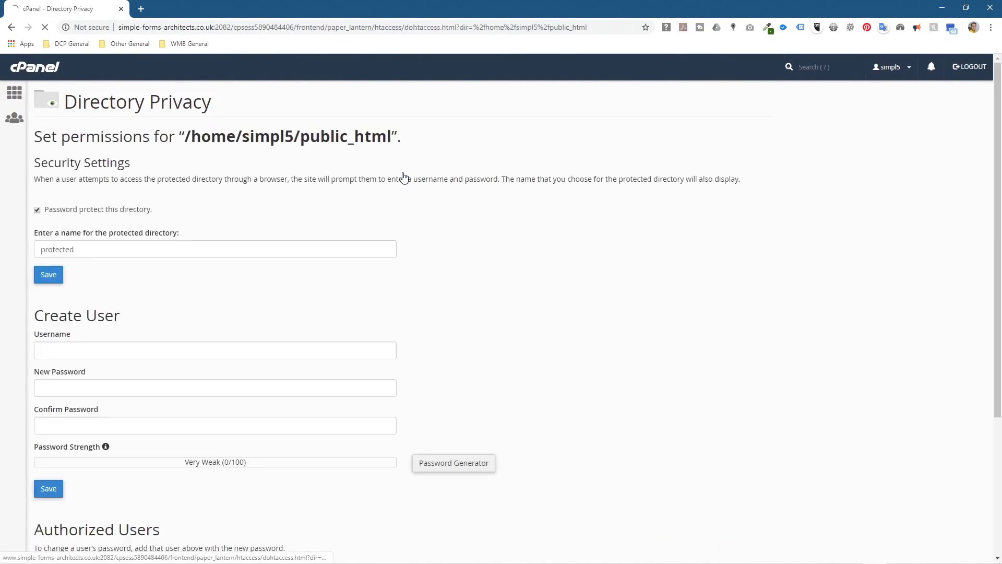
click(37, 211)
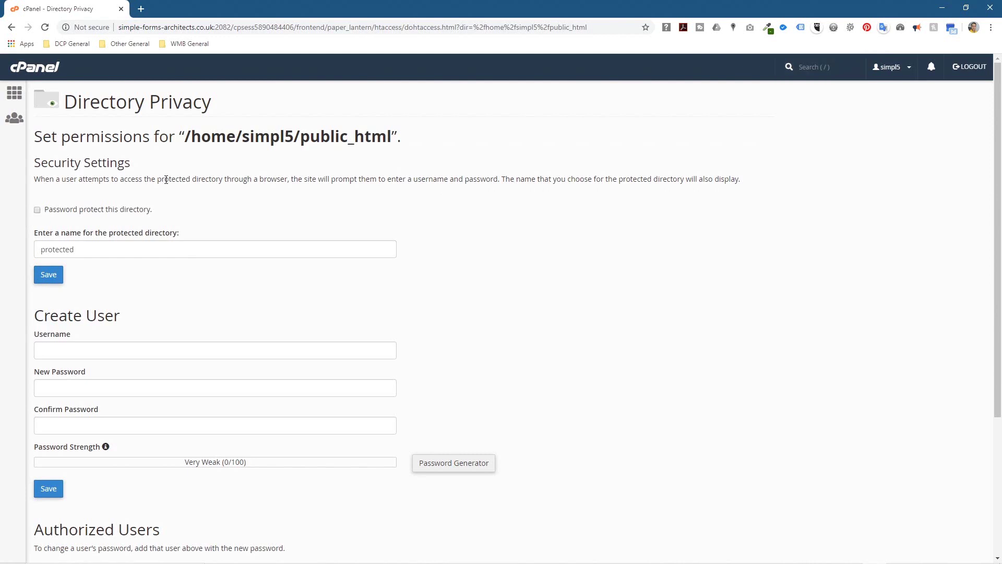
click(51, 276)
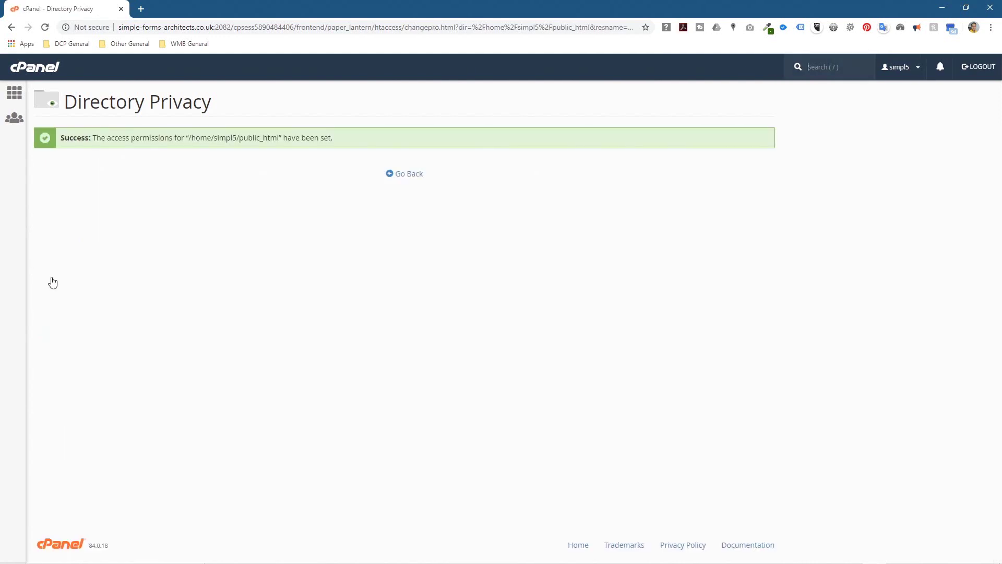
Return to the public_html settings and copy the site's domain from the address bar
click(407, 176)
scroll(98, 452, down, 4)
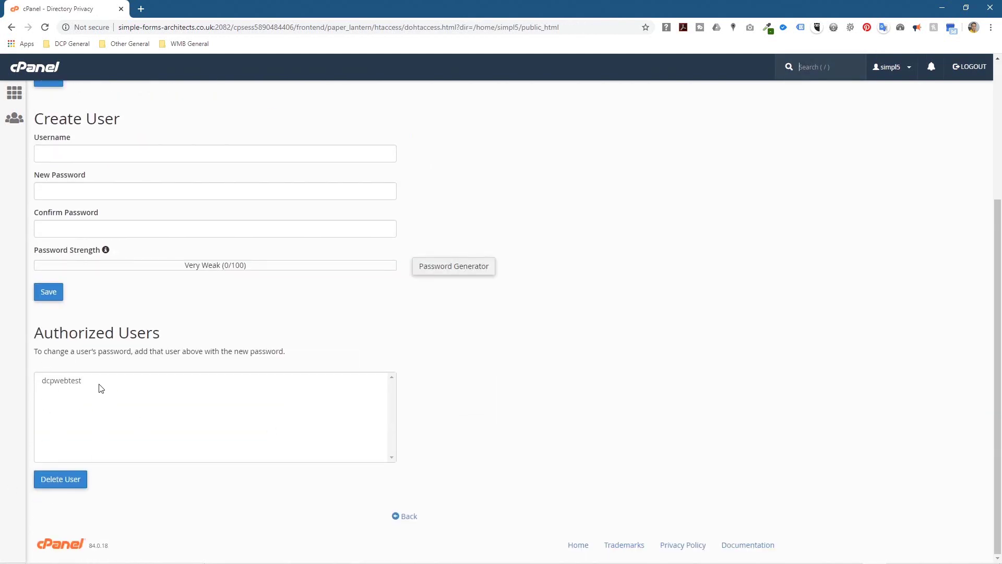
scroll(101, 389, up, 4)
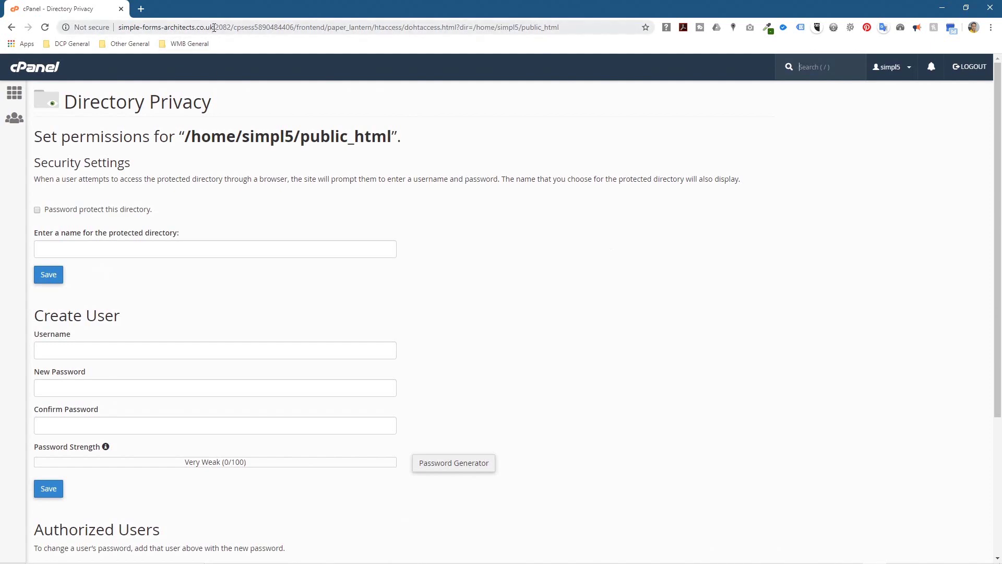
drag(214, 27, 119, 27)
key(ctrl+c)
key(super)
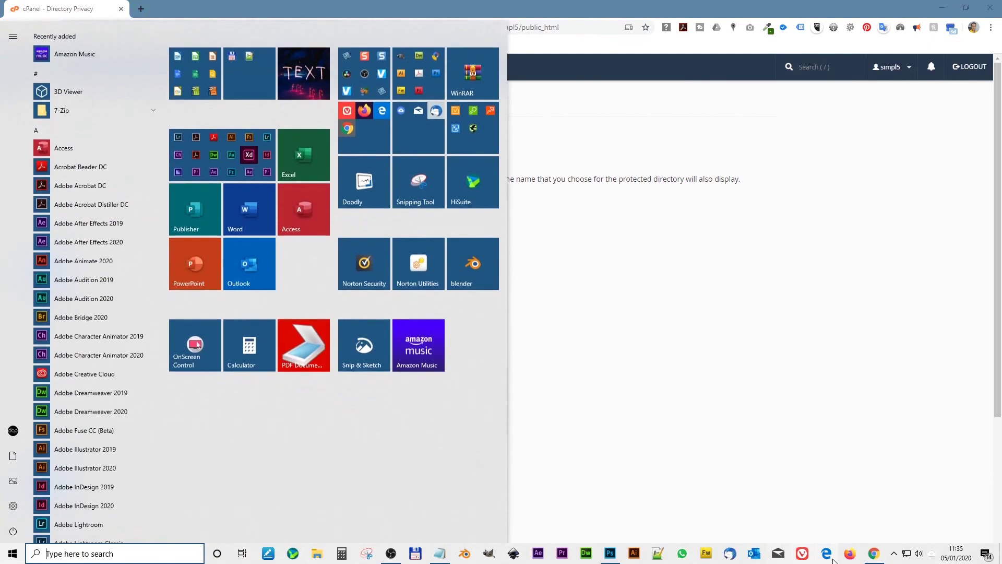
Load the site in Firefox to confirm it opens without a login prompt
click(850, 553)
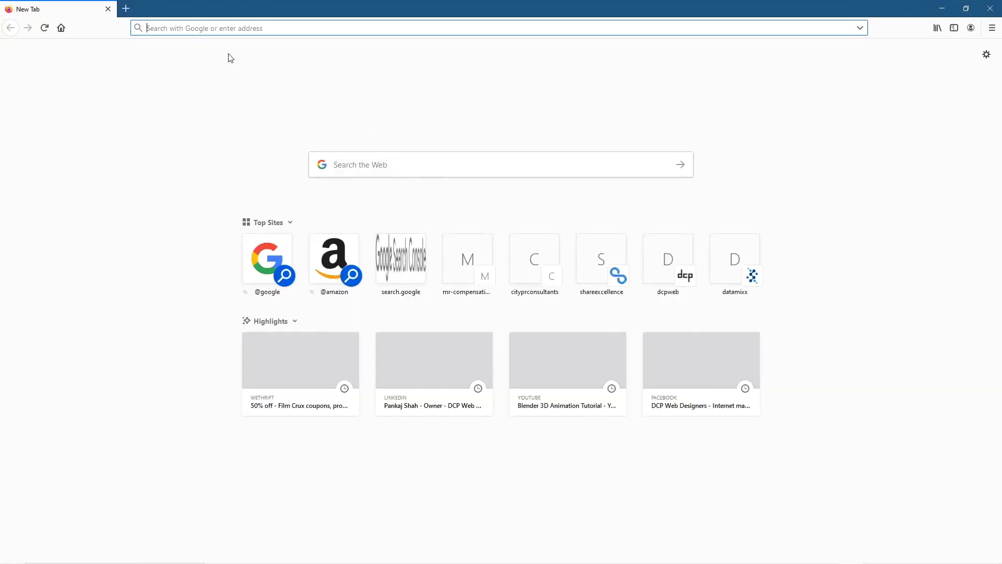
key(ctrl+v)
key(Return)
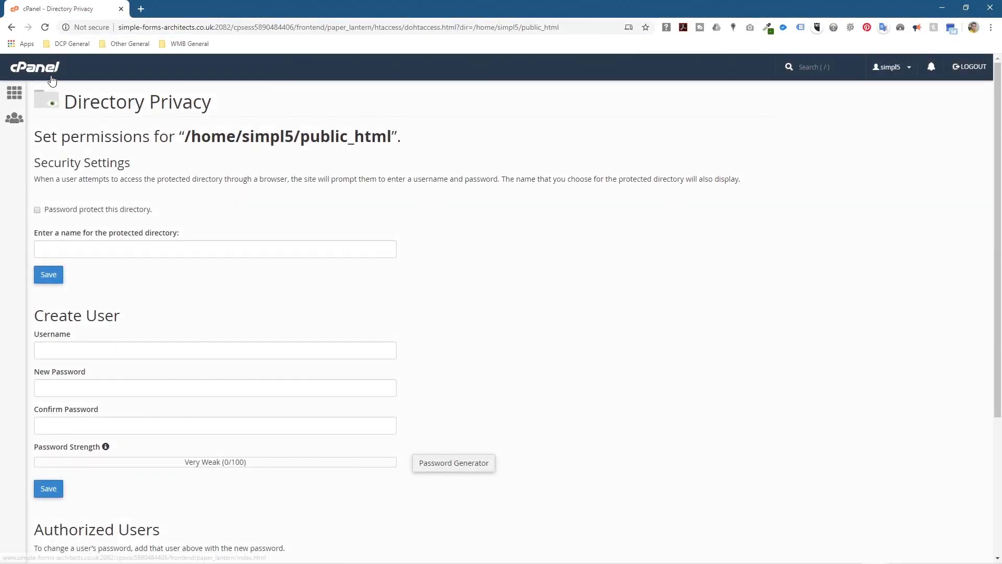
Go to the cPanel main page and minimize Chrome
click(43, 72)
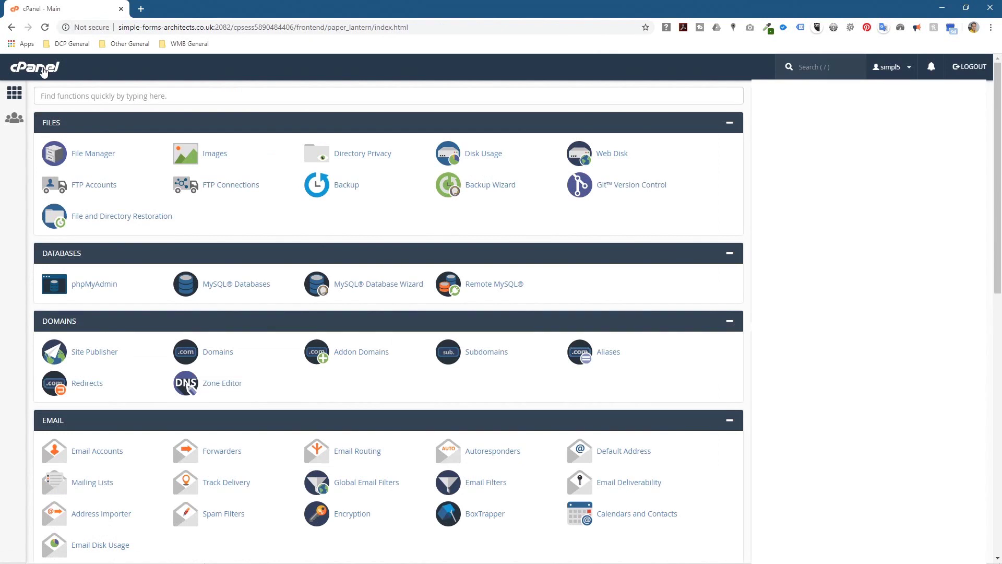
click(943, 7)
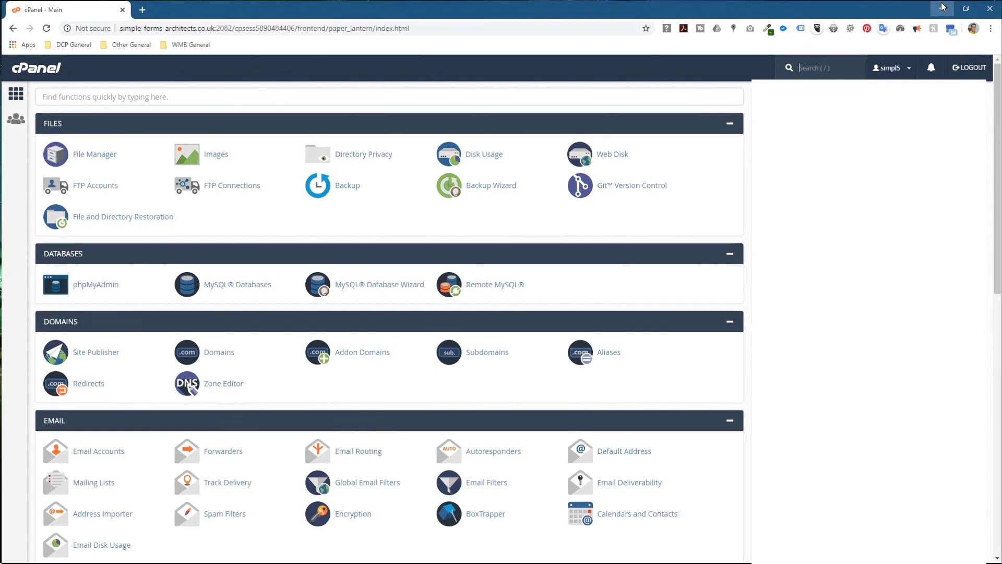